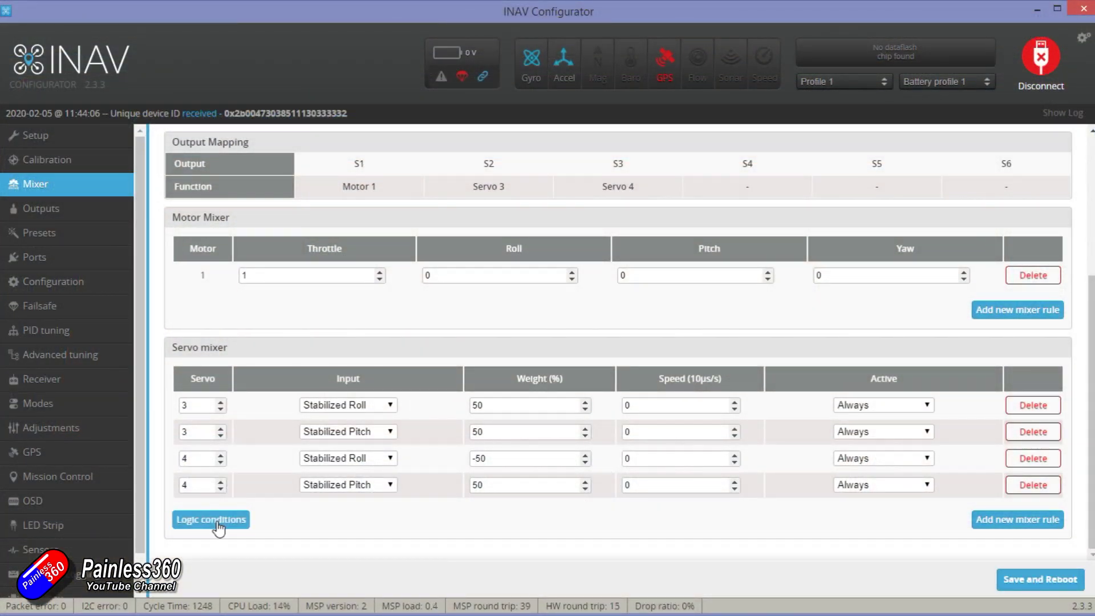
Enable logic conditions 0, 1 and 2 in the Logic conditions editor
{"action": "left_click", "coordinate": [219, 527]}
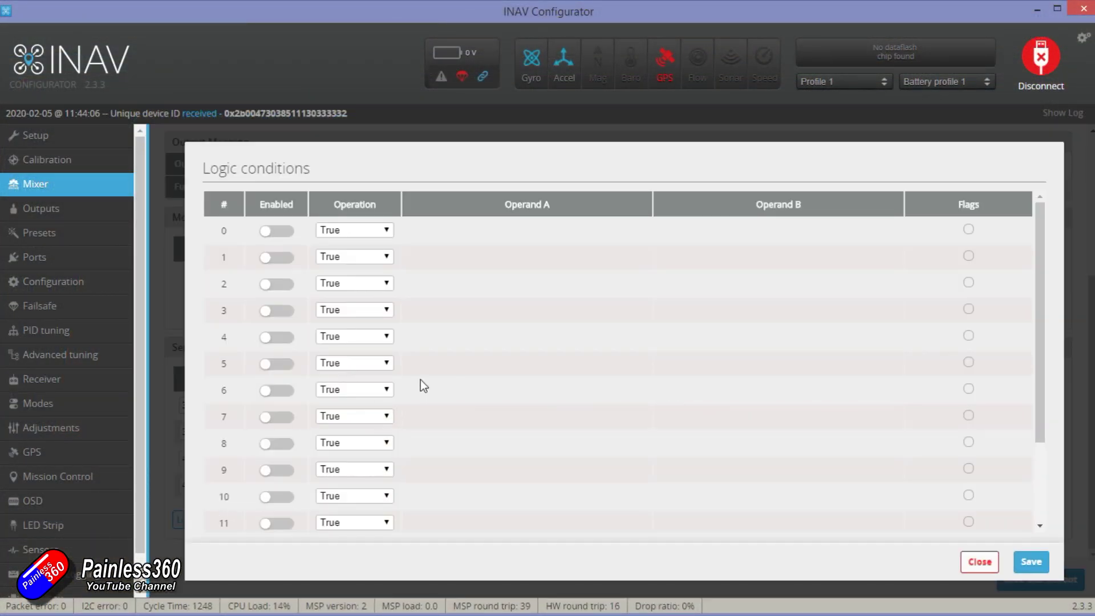
{"action": "left_click", "coordinate": [285, 232]}
{"action": "left_click", "coordinate": [285, 259]}
{"action": "left_click", "coordinate": [288, 285]}
Set logic condition 0 to operation Low with Operand A RC Channel 7
{"action": "left_click", "coordinate": [390, 231]}
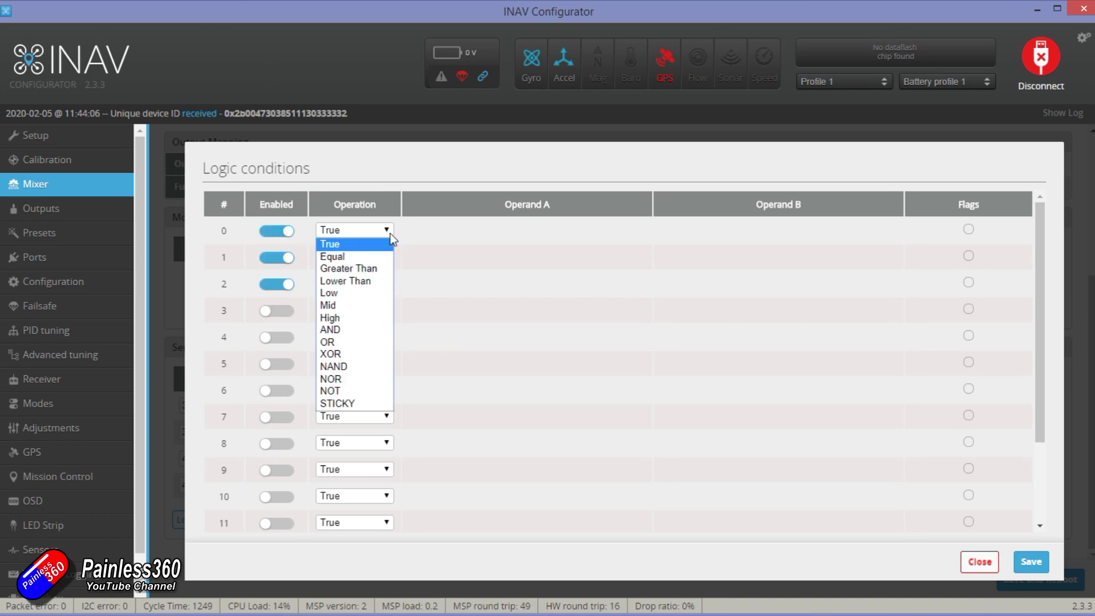
{"action": "left_click", "coordinate": [491, 227]}
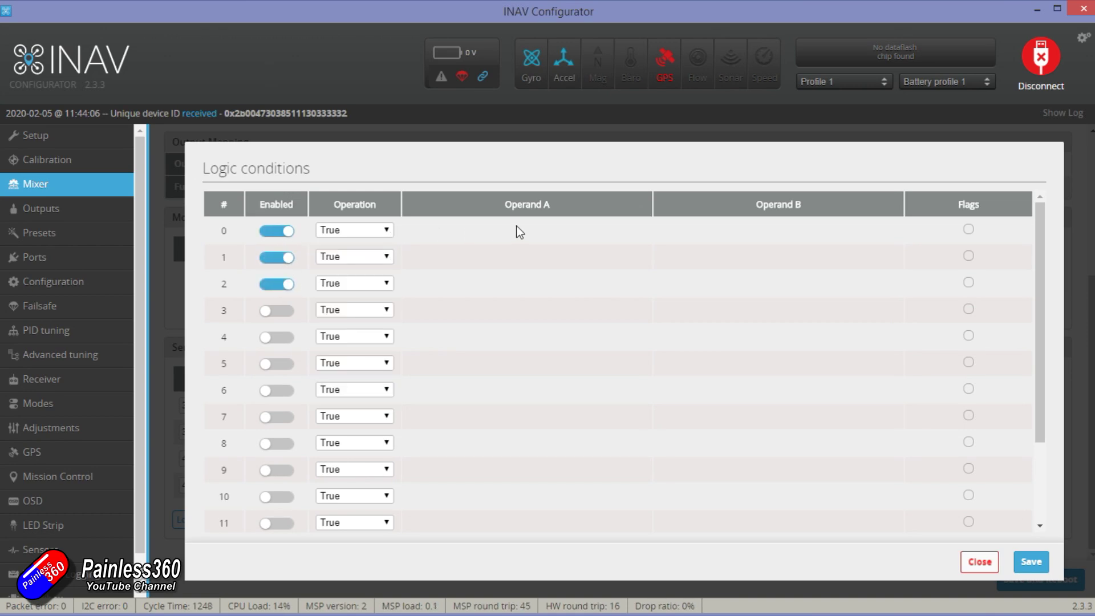
{"action": "left_click", "coordinate": [387, 231]}
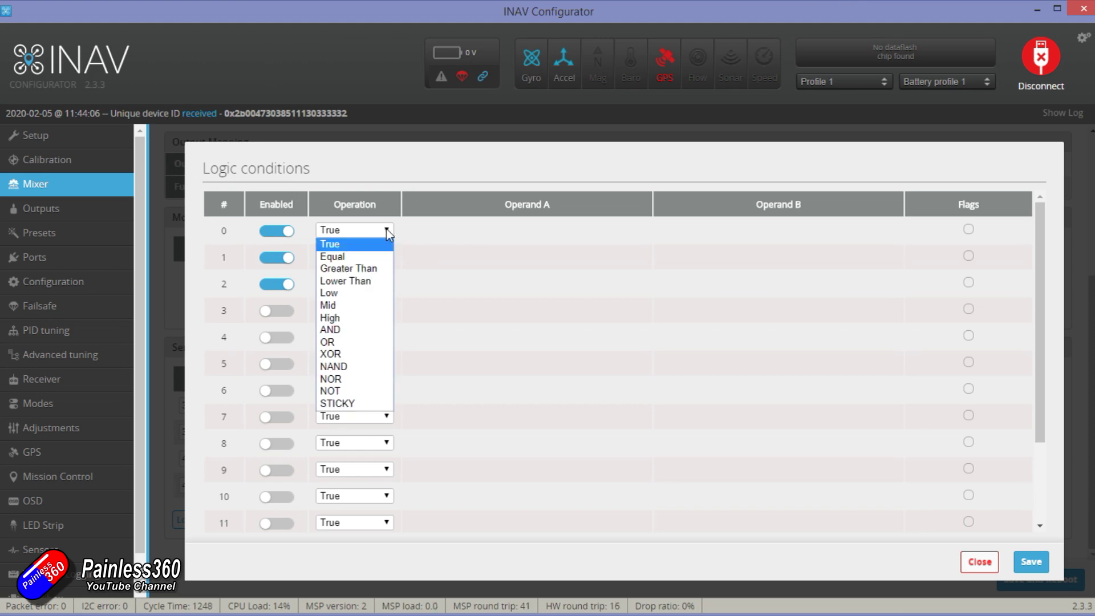
{"action": "left_click", "coordinate": [348, 294]}
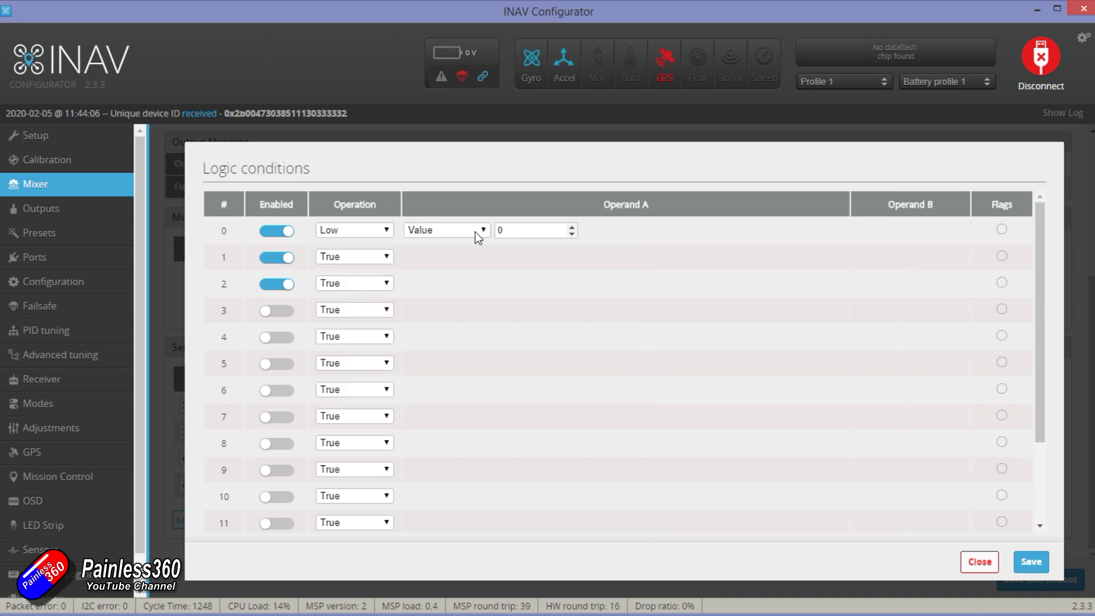
{"action": "left_click", "coordinate": [478, 229]}
{"action": "left_click", "coordinate": [471, 257]}
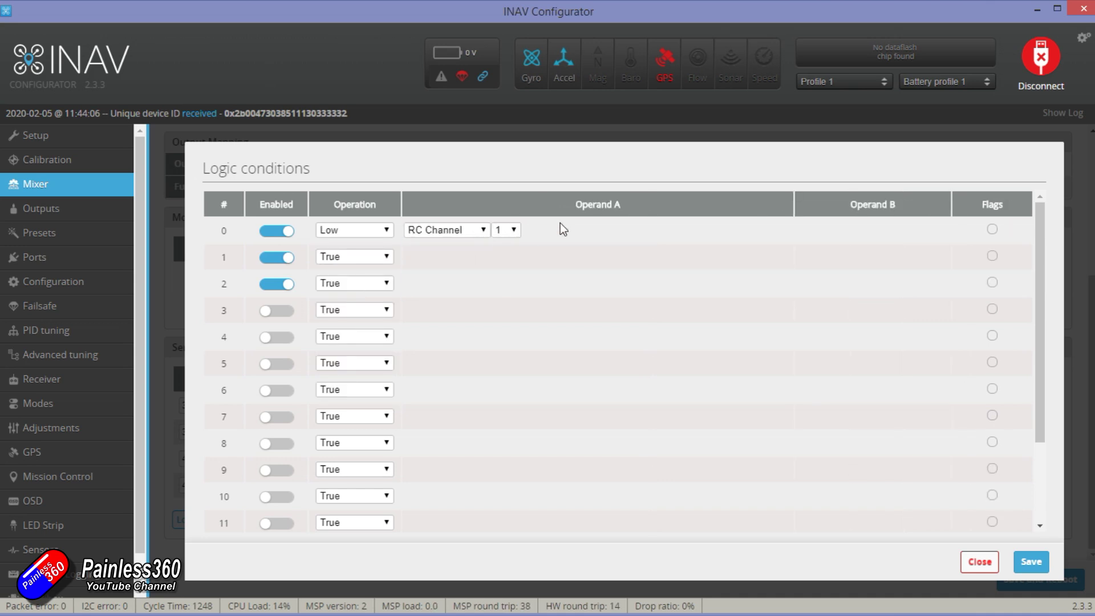
{"action": "left_click", "coordinate": [505, 230]}
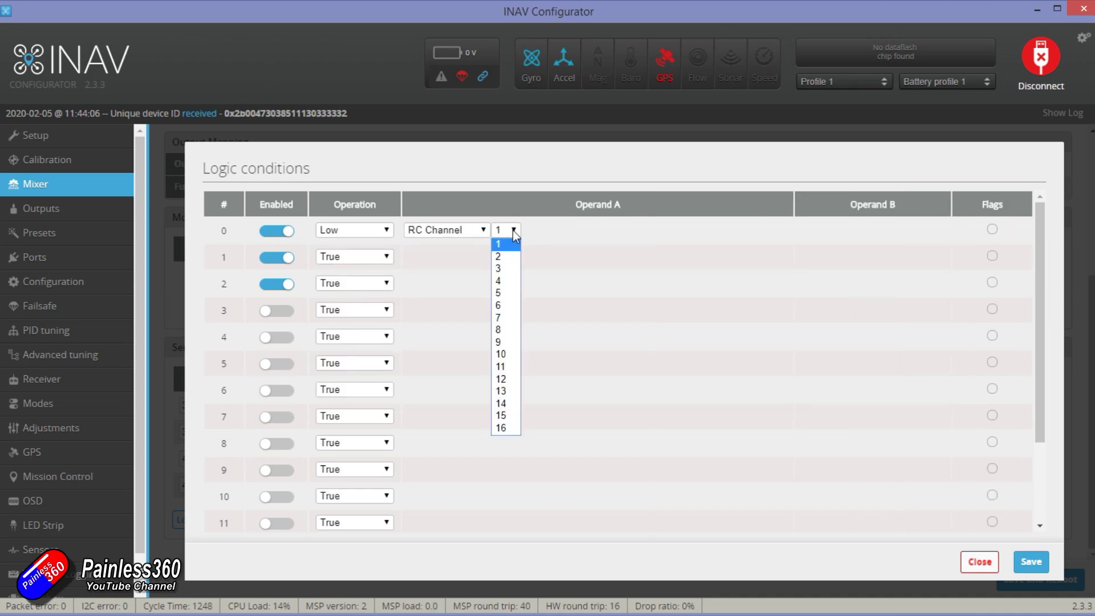
{"action": "left_click", "coordinate": [506, 318]}
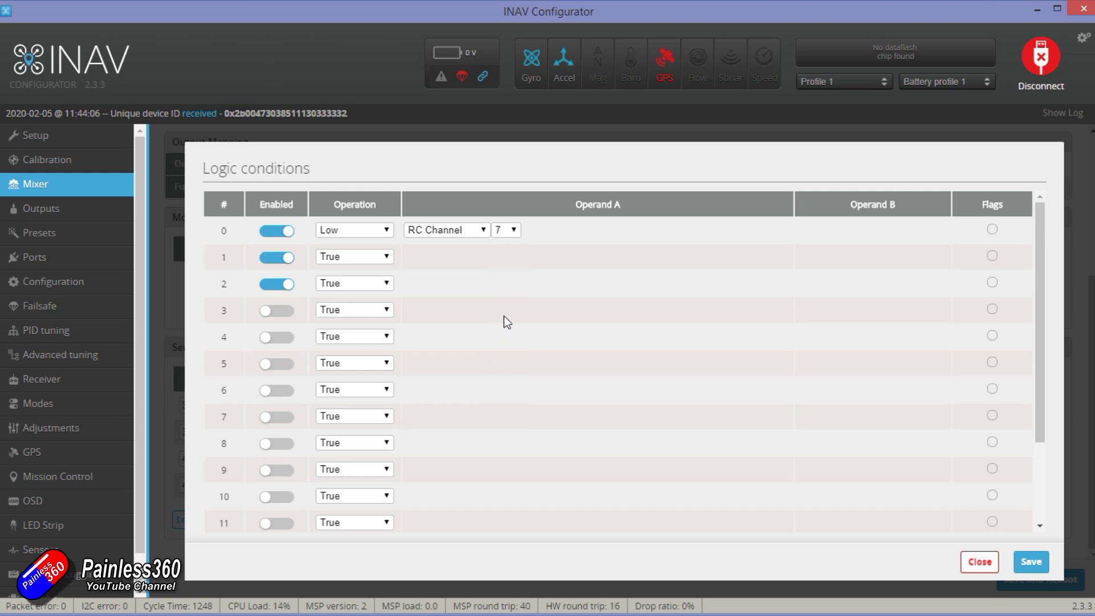
Set logic condition 1 to operation Mid with Operand A RC Channel 7
{"action": "left_click", "coordinate": [386, 256]}
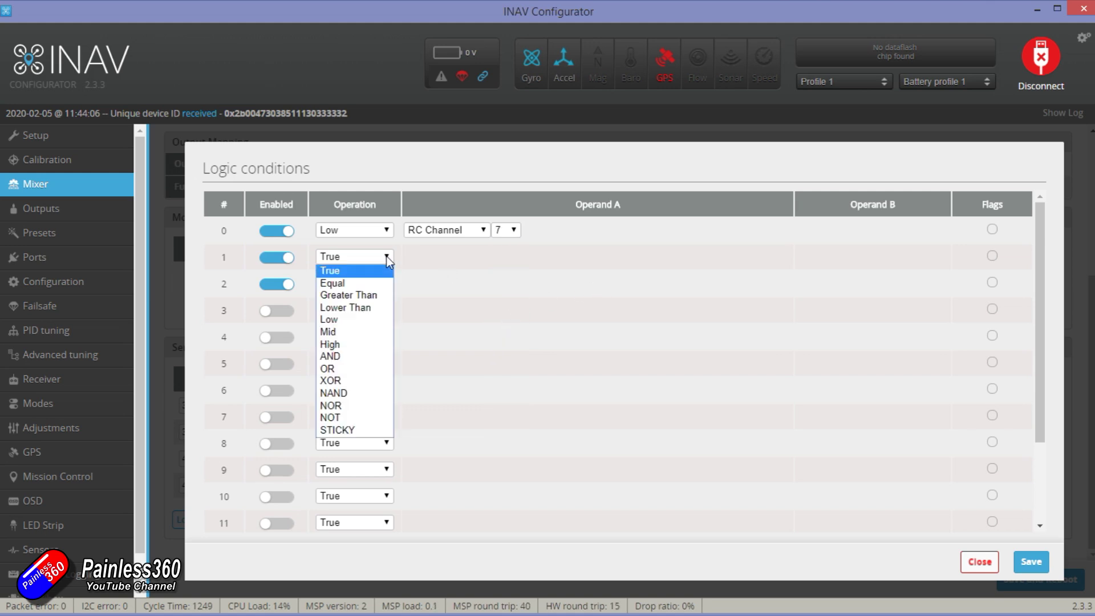
{"action": "left_click", "coordinate": [367, 332]}
{"action": "left_click", "coordinate": [484, 258]}
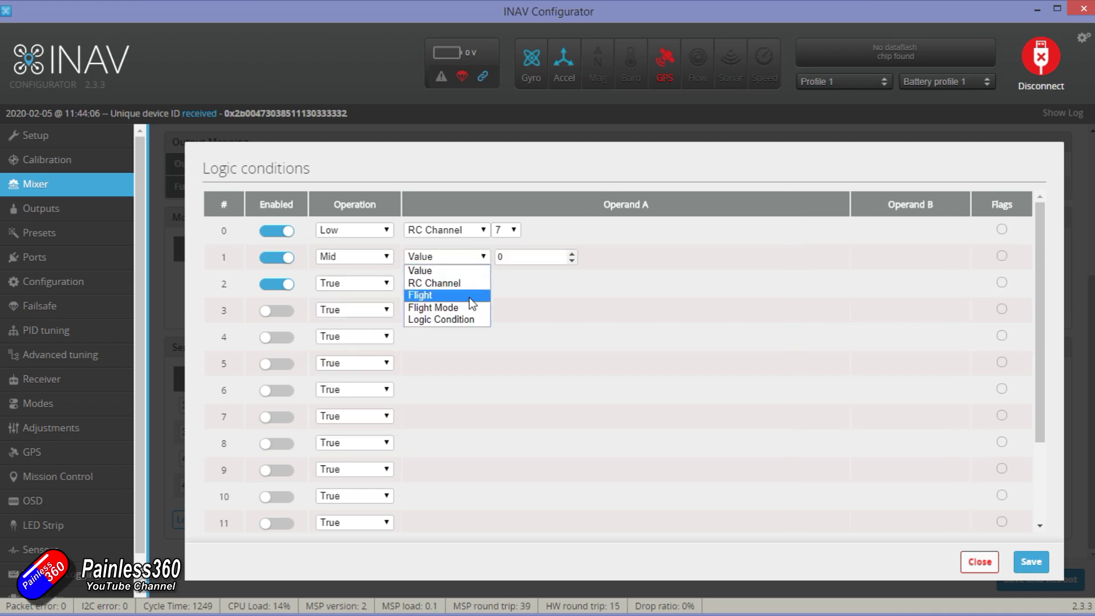
{"action": "left_click", "coordinate": [451, 284]}
{"action": "left_click", "coordinate": [514, 258]}
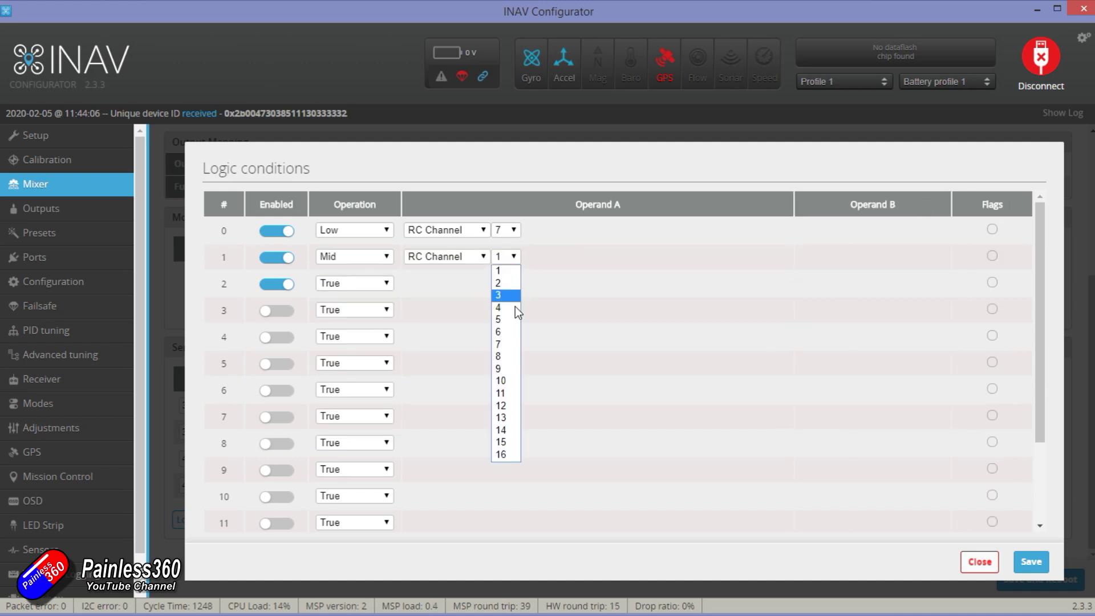
{"action": "left_click", "coordinate": [510, 345]}
Set logic condition 2 to operation High with Operand A RC Channel 7
{"action": "left_click", "coordinate": [387, 283]}
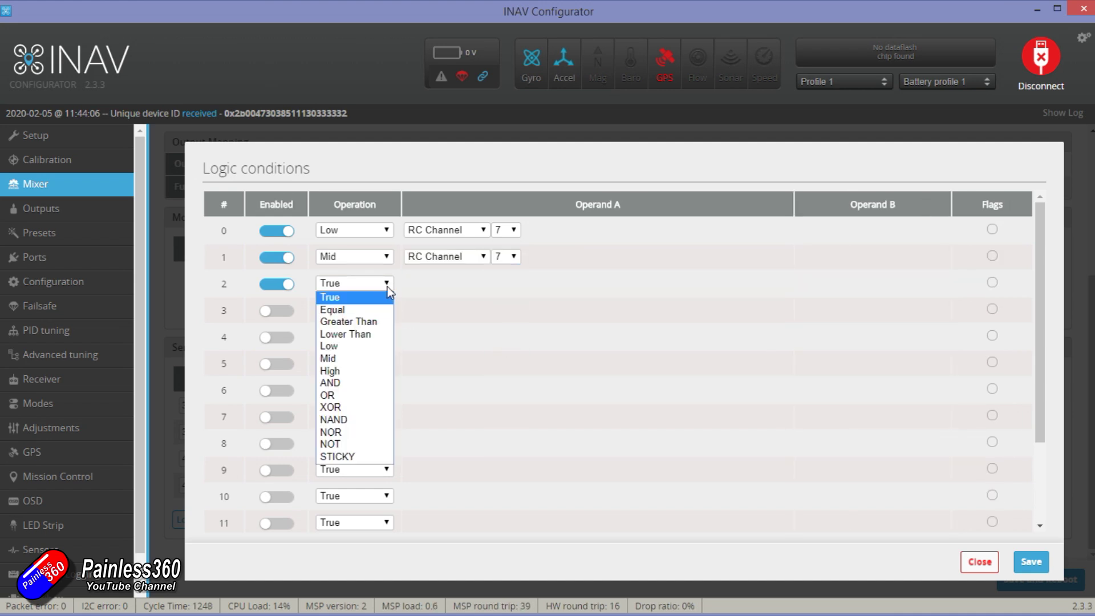
{"action": "left_click", "coordinate": [355, 372]}
{"action": "left_click", "coordinate": [482, 284]}
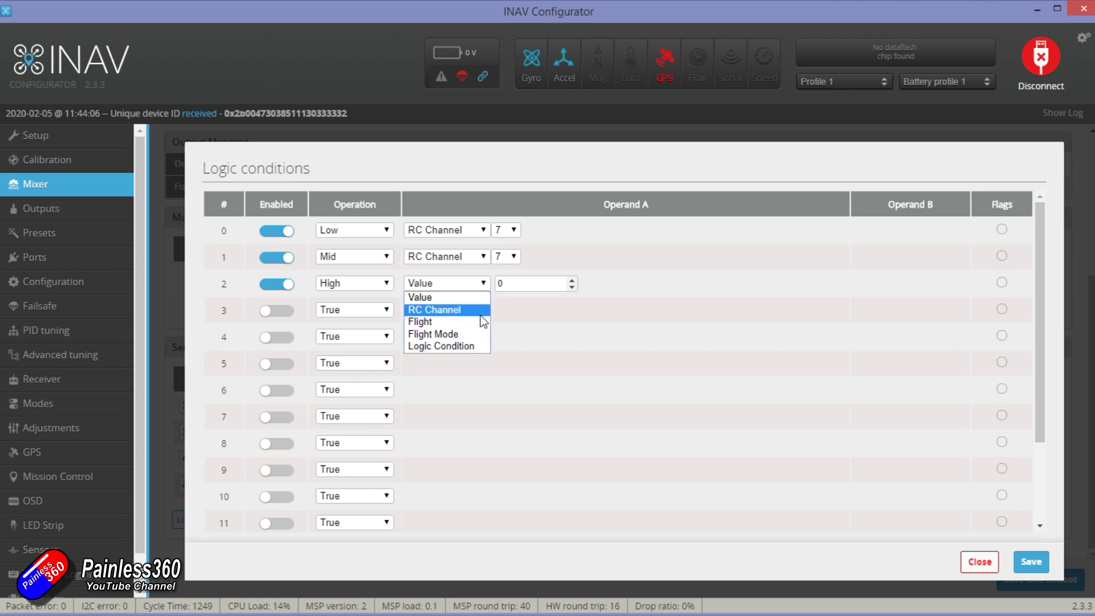
{"action": "left_click", "coordinate": [467, 310]}
{"action": "left_click", "coordinate": [516, 285]}
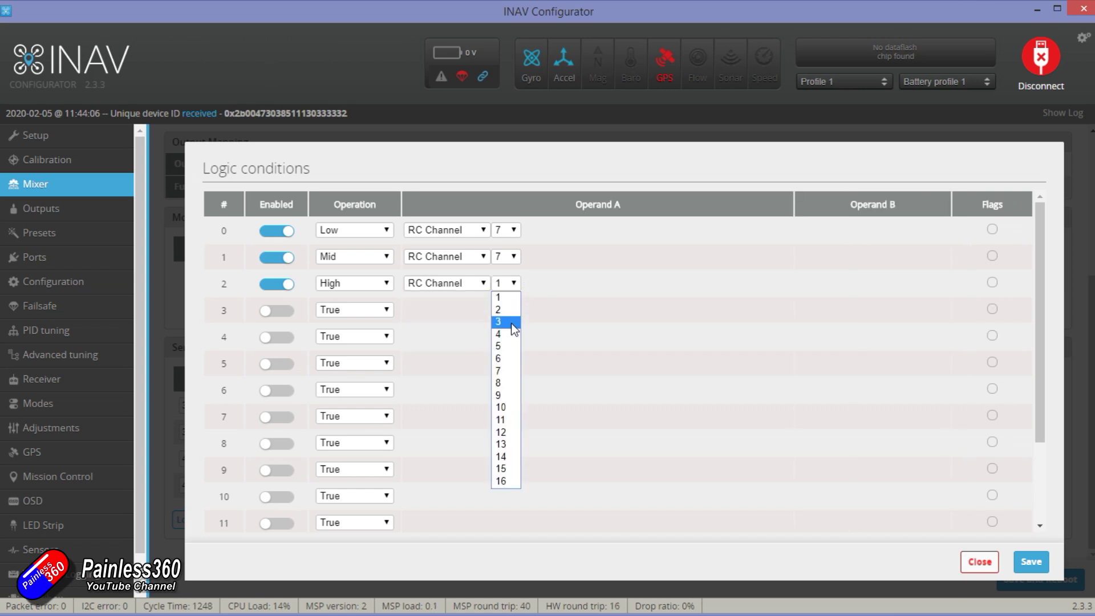
{"action": "left_click", "coordinate": [510, 372]}
{"action": "left_click", "coordinate": [1039, 566]}
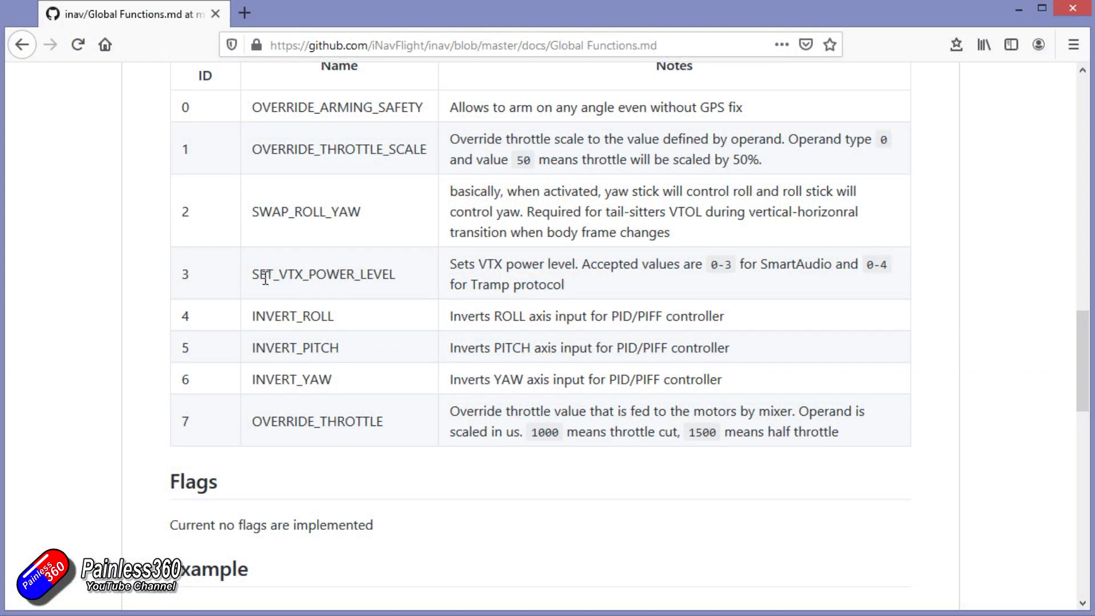
Highlight the SET_VTX_POWER_LEVEL action in the INAV Global Functions documentation
{"action": "left_click_drag", "start_coordinate": [255, 275], "coordinate": [391, 275]}
{"action": "left_click", "coordinate": [392, 360]}
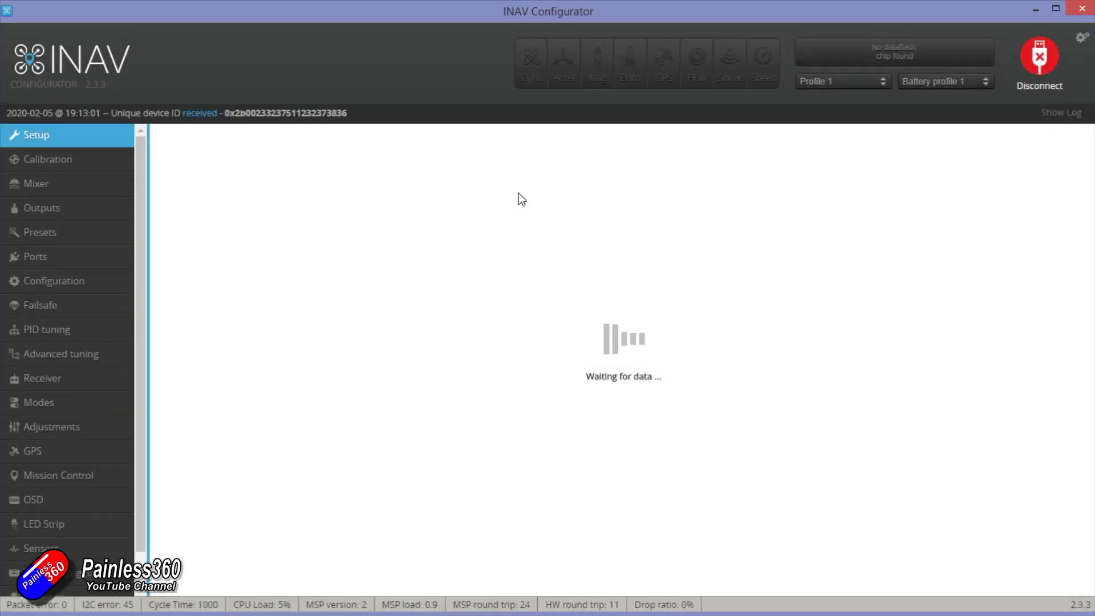
List the global functions with gf in the CLI and paste 'gf 0 1 0 3 0 0 0'
{"action": "scroll", "coordinate": [69, 399], "scroll_direction": "down", "scroll_amount": 1}
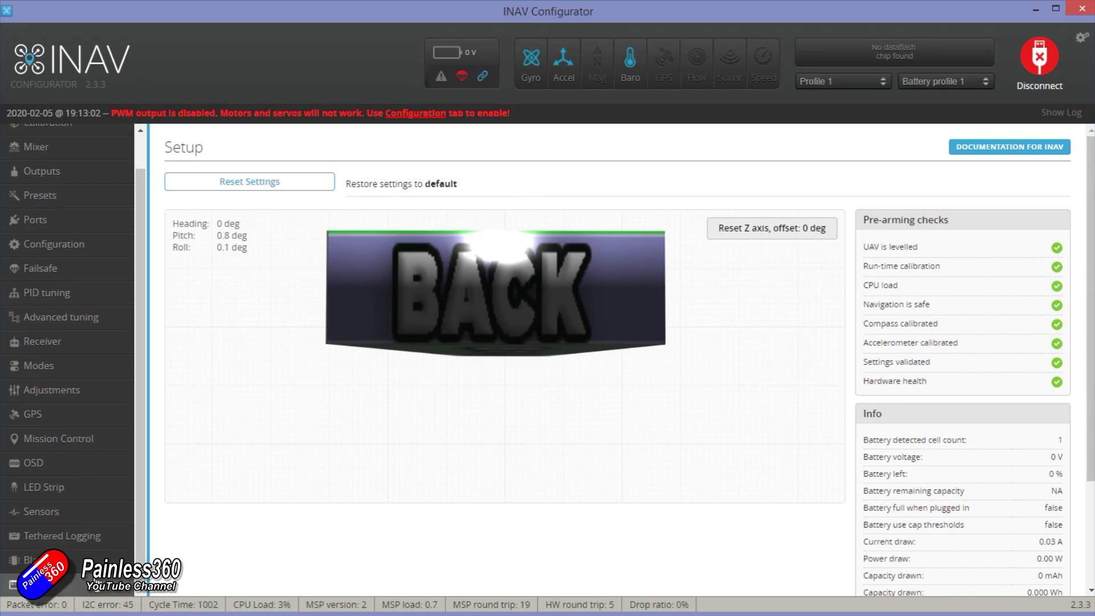
{"action": "left_click", "coordinate": [34, 584]}
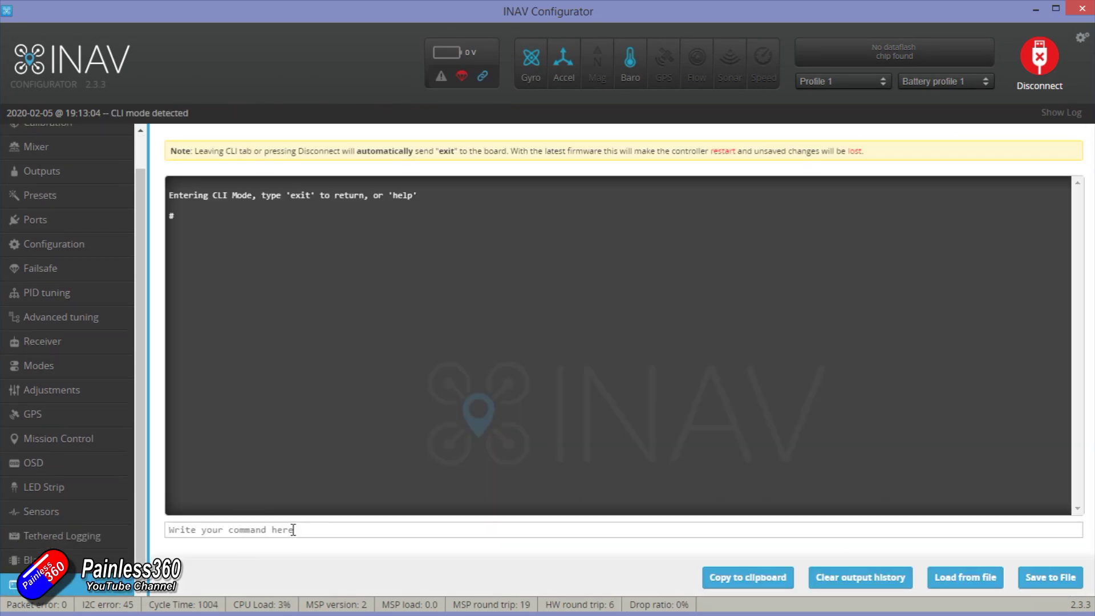
{"action": "type", "text": "gf"}
{"action": "key", "text": "Return"}
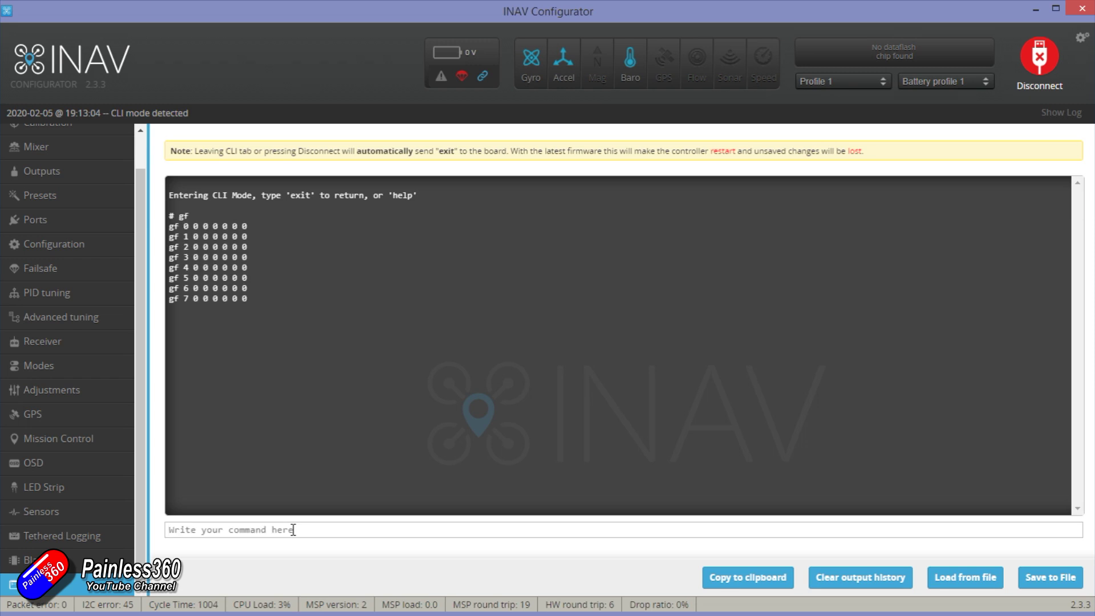
{"action": "left_click_drag", "start_coordinate": [250, 299], "coordinate": [174, 231]}
{"action": "left_click", "coordinate": [303, 368]}
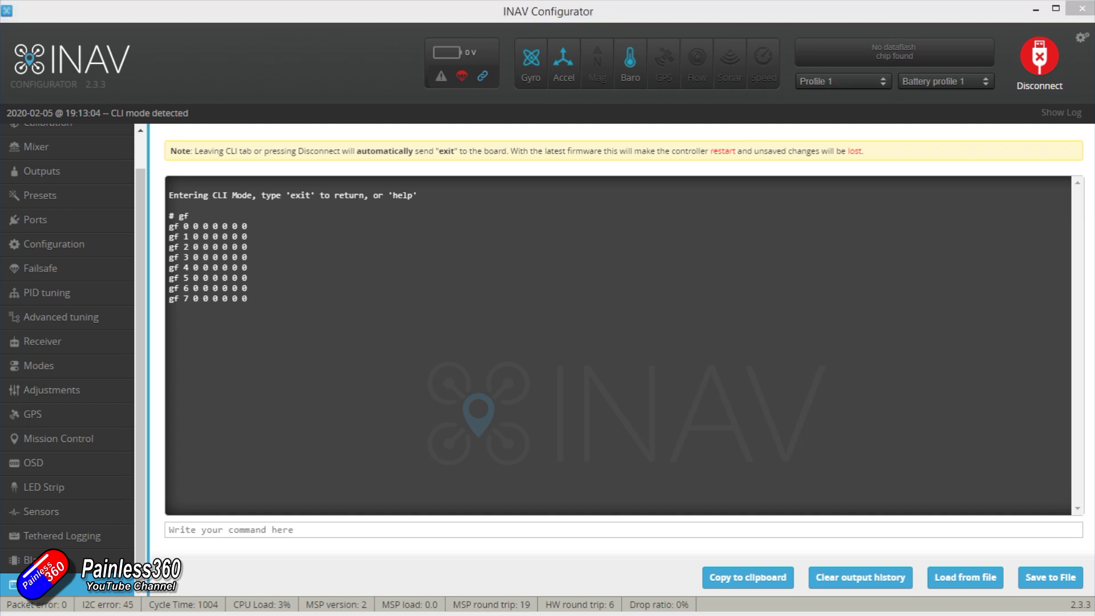
{"action": "left_click", "coordinate": [449, 532]}
{"action": "type", "text": "gf 0 1 0 3 0 0 0"}
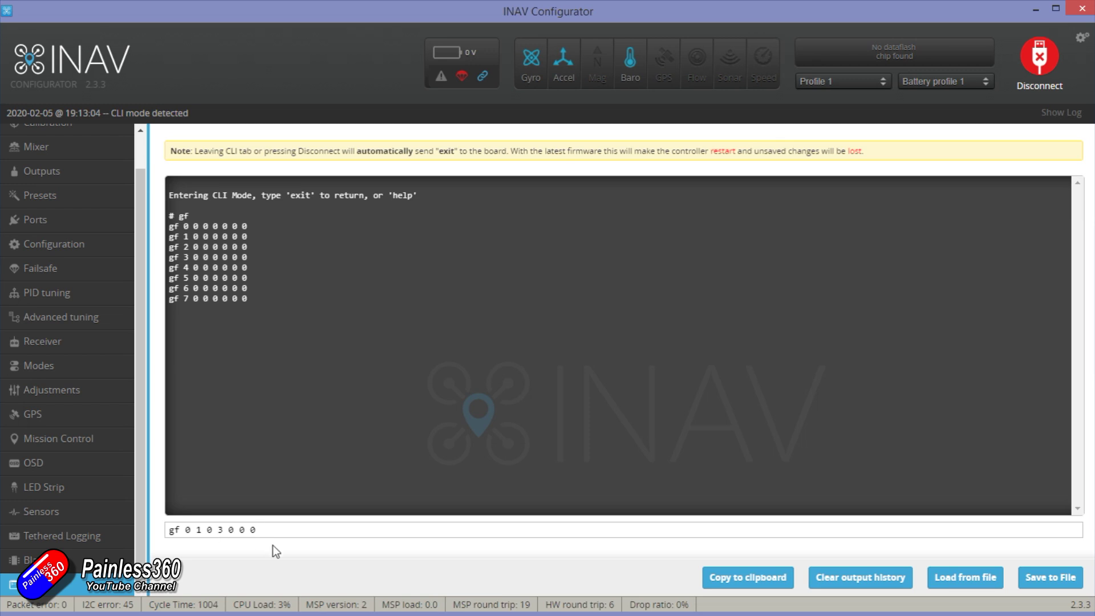
Run 'gf 0 1 0 3 0 0 0' and 'gf 1 1 1 3 0 2 0' in the CLI
{"action": "key", "text": "Return"}
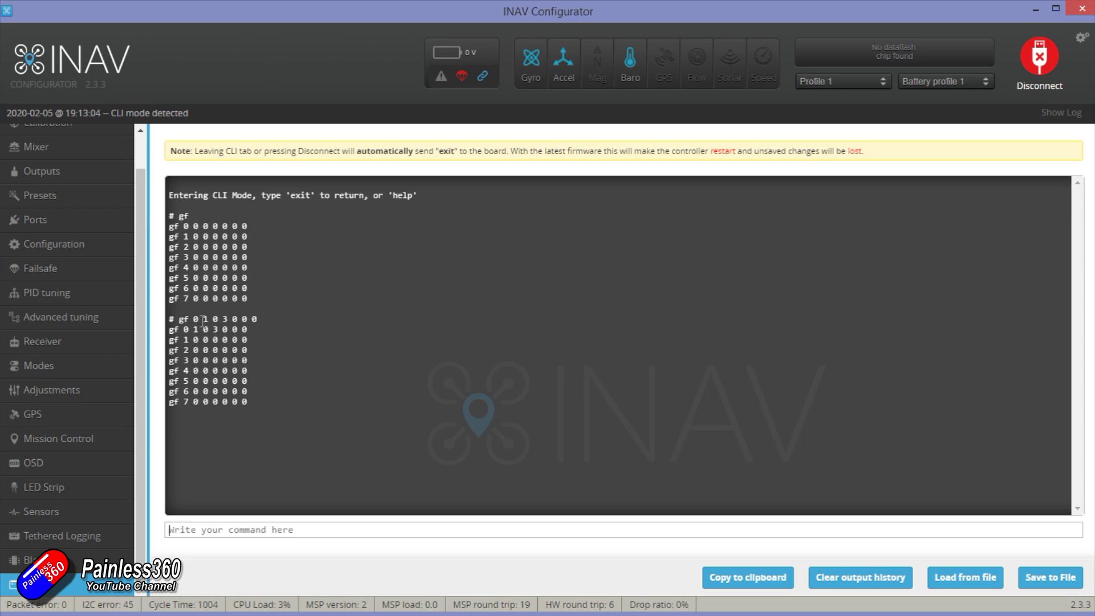
{"action": "left_click_drag", "start_coordinate": [193, 330], "coordinate": [262, 334]}
{"action": "left_click", "coordinate": [269, 338]}
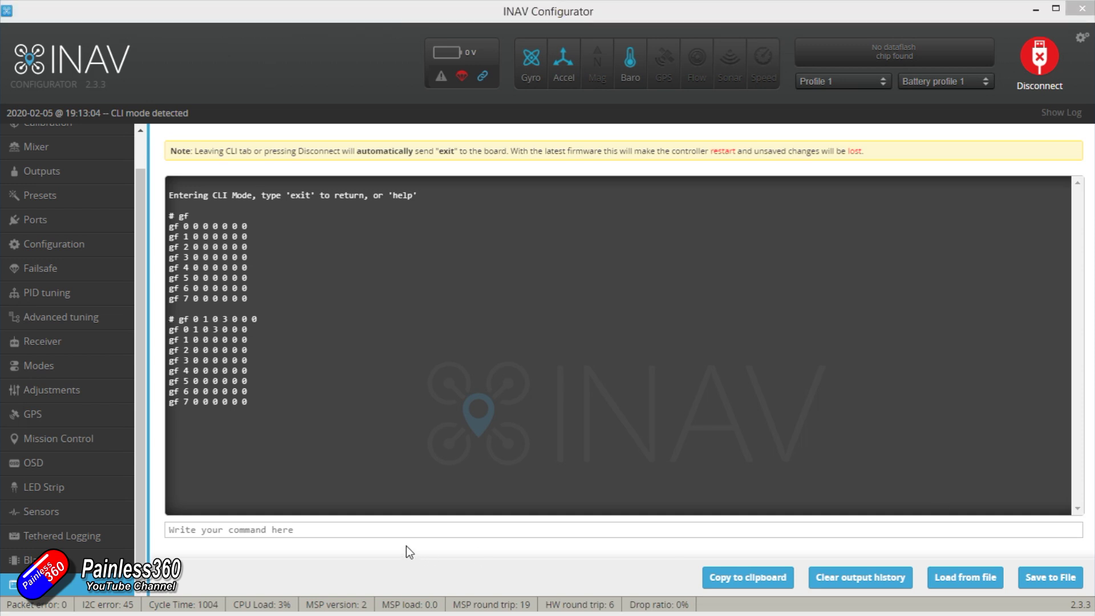
{"action": "left_click", "coordinate": [402, 530]}
{"action": "type", "text": "gf 1 1 1 3 0 2 0"}
{"action": "key", "text": "Return"}
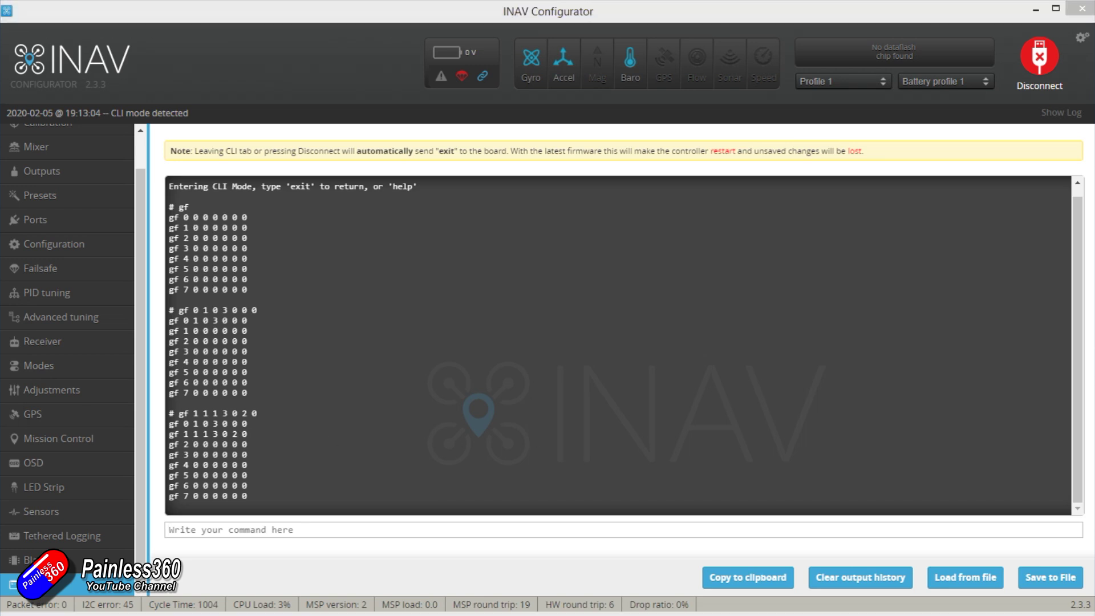
Run 'gf 2 1 2 3 0 3 0', then save so the board reboots
{"action": "left_click", "coordinate": [526, 529]}
{"action": "type", "text": "gf 2 1 2 3 0 3 0"}
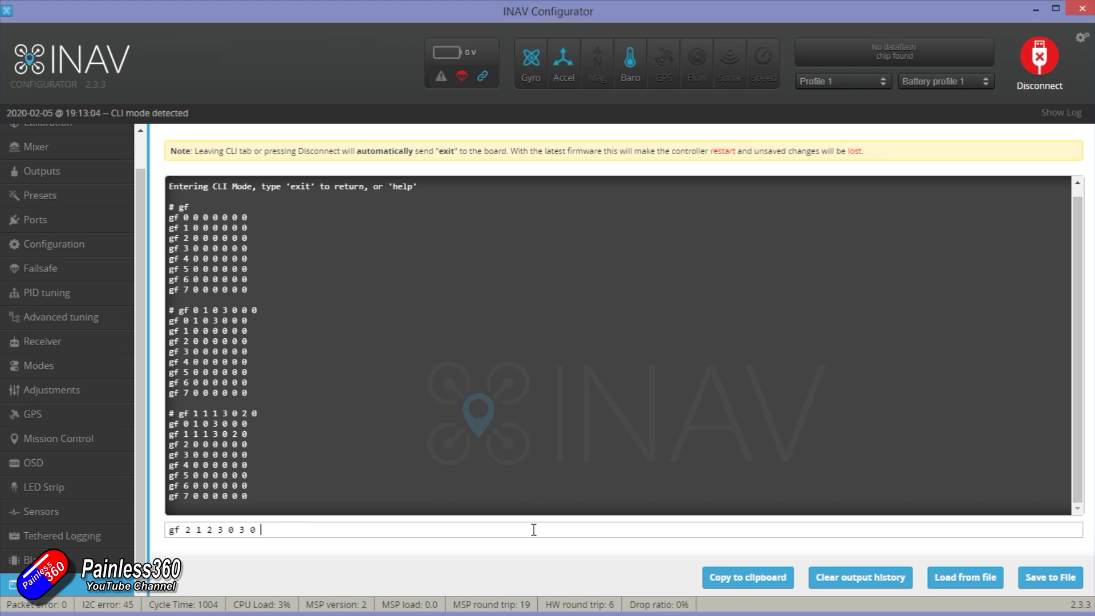
{"action": "key", "text": "Return"}
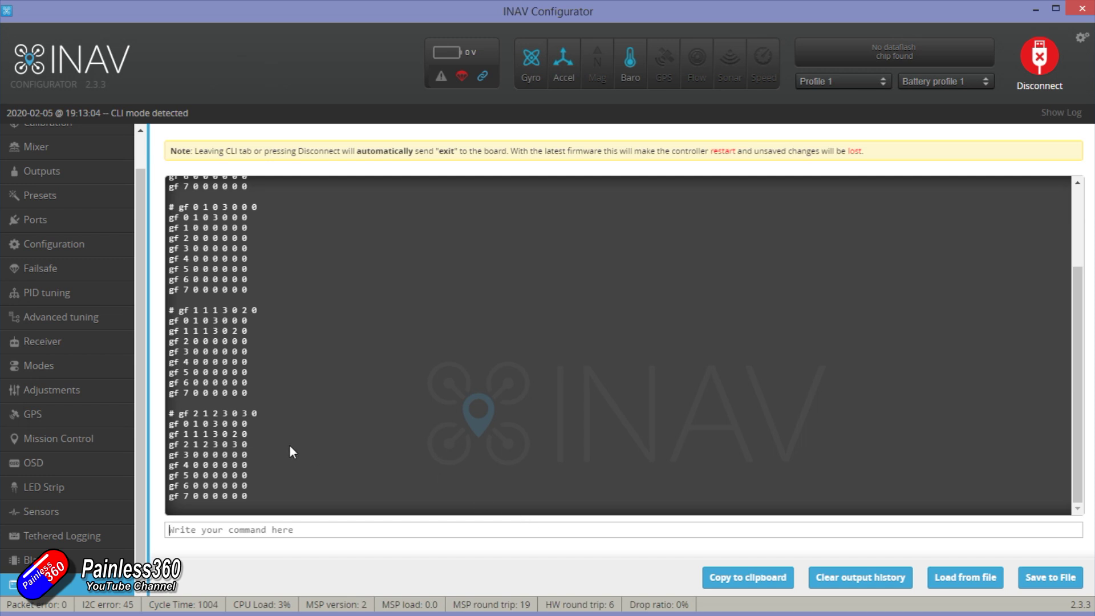
{"action": "type", "text": "save"}
{"action": "key", "text": "Return"}
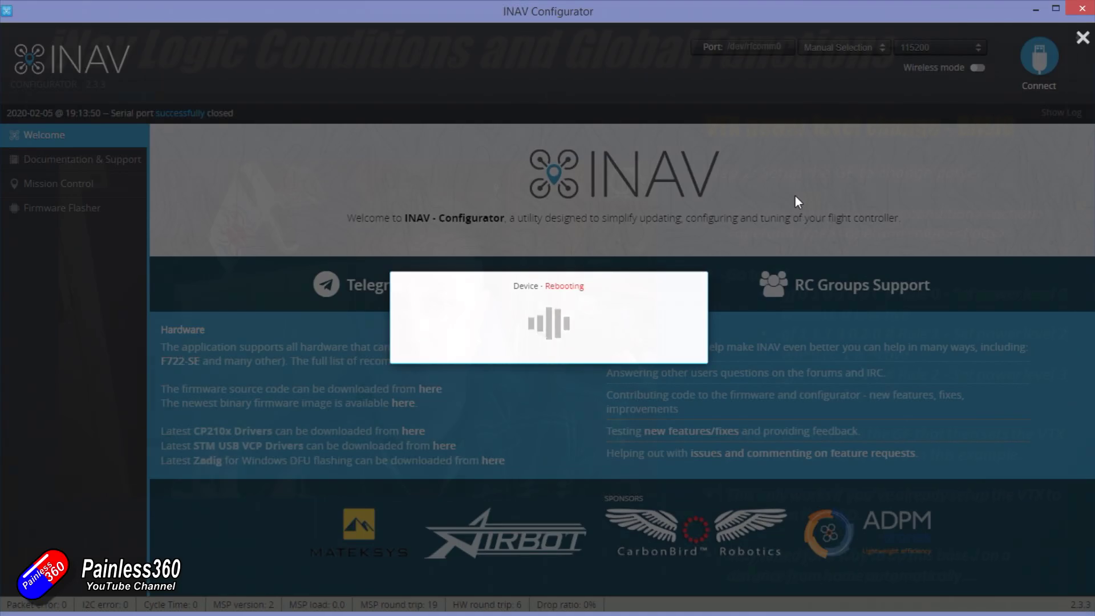